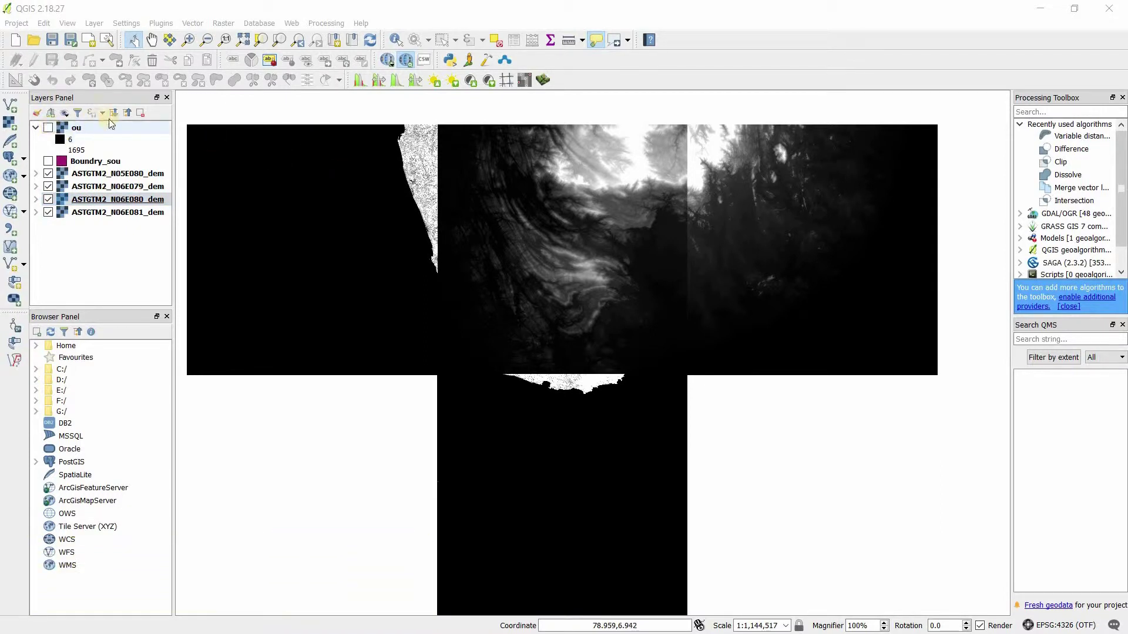
Step: Switch the ou raster off in the Layers panel
click(49, 128)
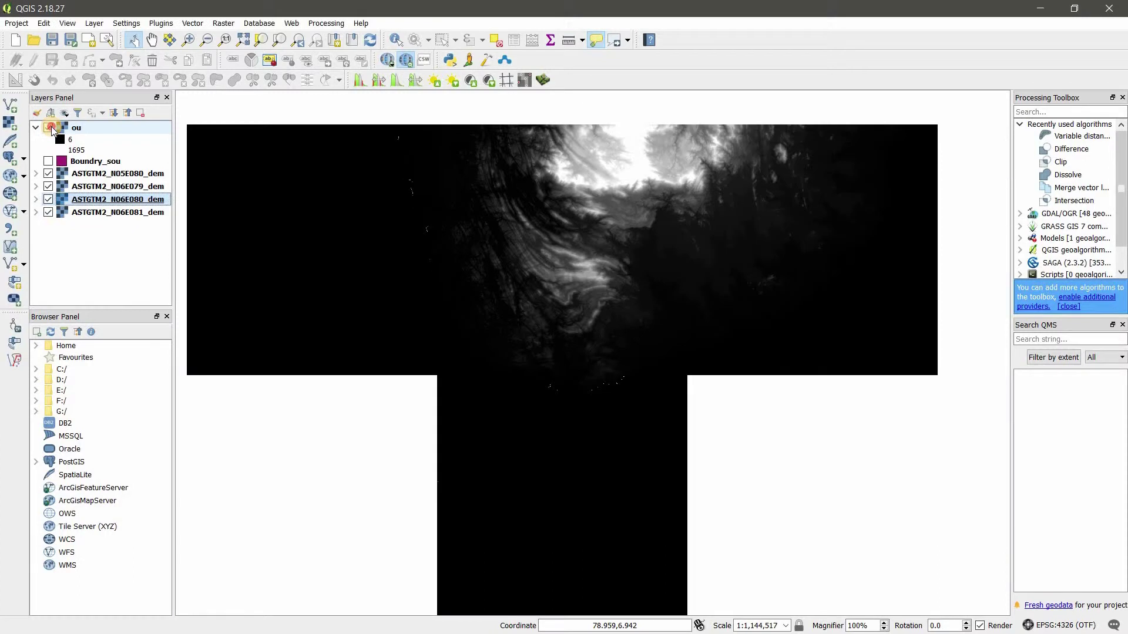
click(51, 127)
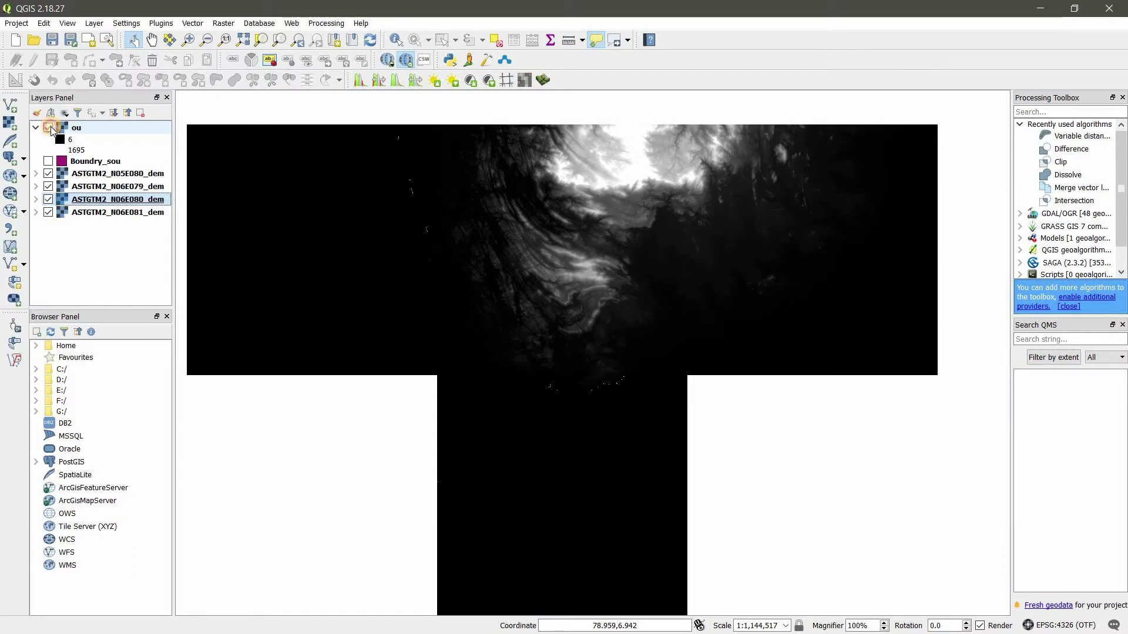
scroll(455, 193, up, 2)
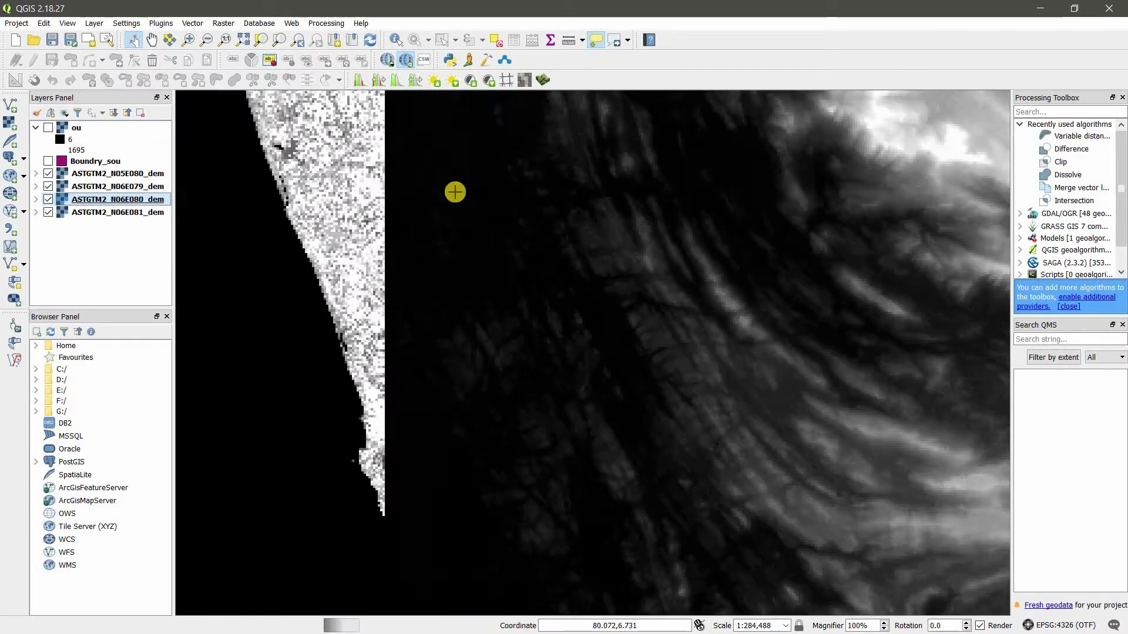
scroll(456, 192, down, 1)
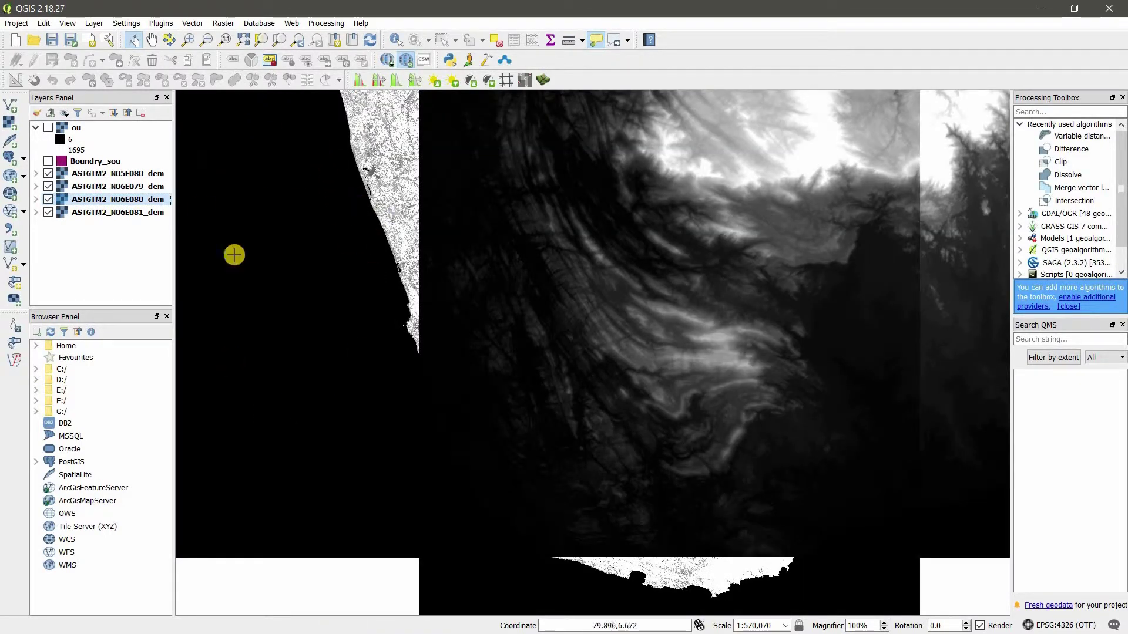
Step: Hide the N05E080, N06E080 and N06E081 DEM tiles, keeping only ASTGTM2_N06E079_dem visible
click(48, 187)
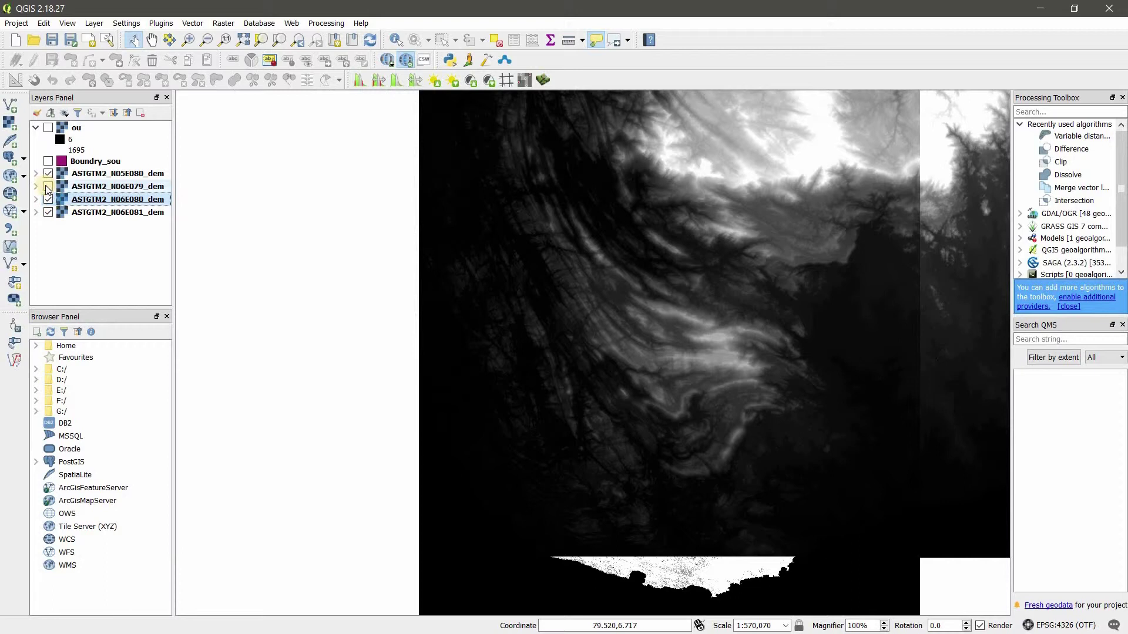
click(49, 187)
click(48, 174)
click(49, 200)
click(48, 213)
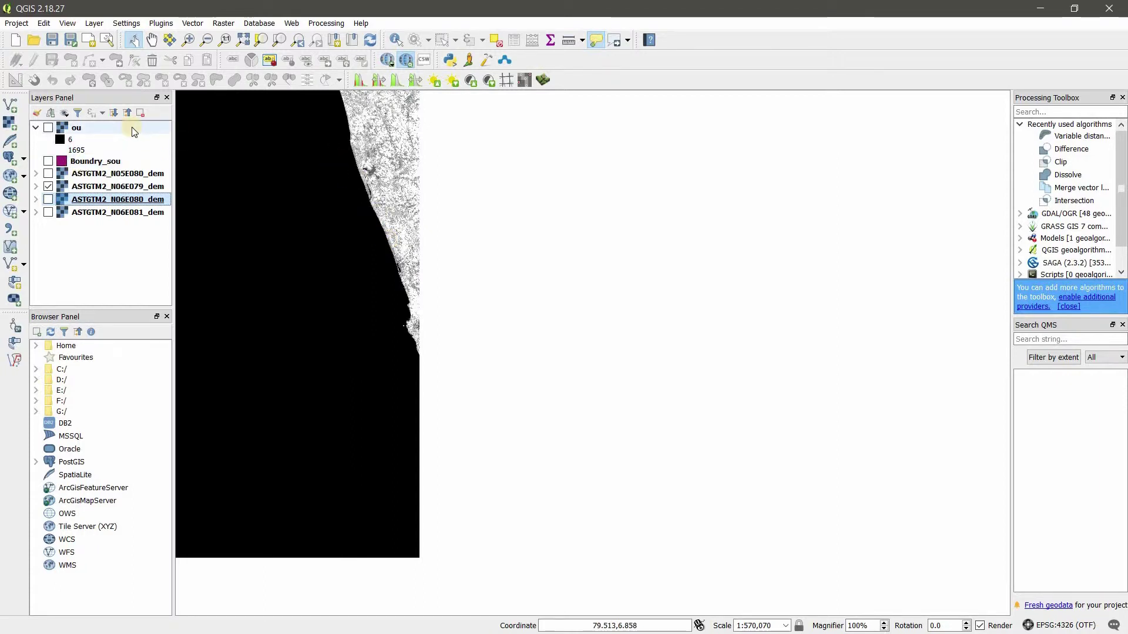
Step: Open Raster > Miscellaneous > Merge and load the four ASTGTM2 DEM .tif tiles as inputs
click(224, 23)
mouse_move(292, 195)
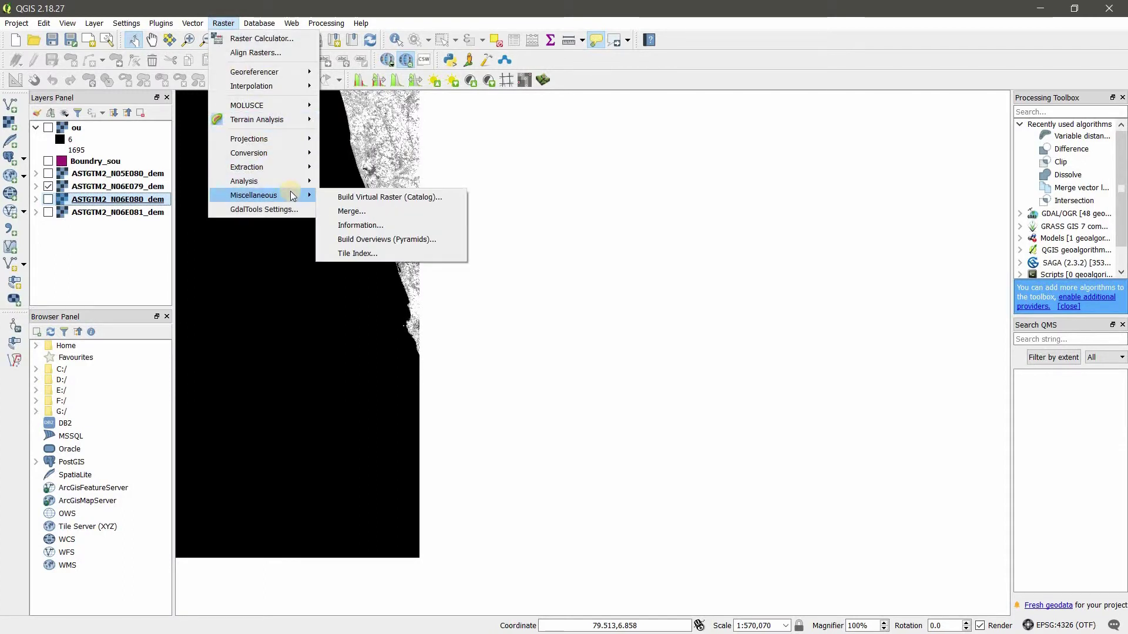
click(358, 211)
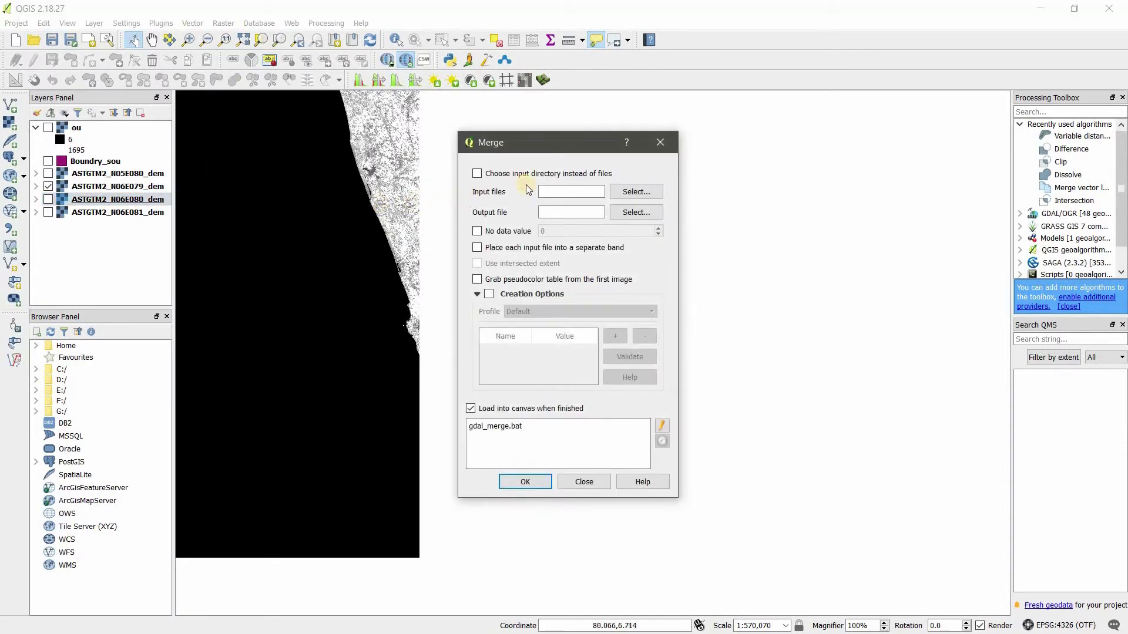
click(639, 194)
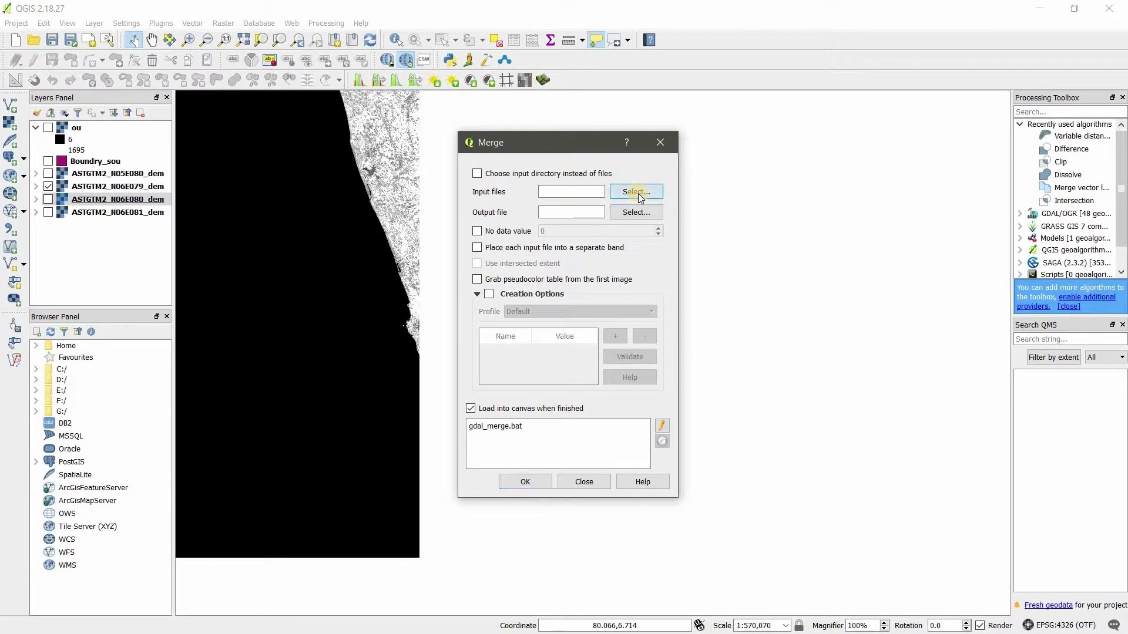
drag(914, 346, 587, 235)
click(889, 588)
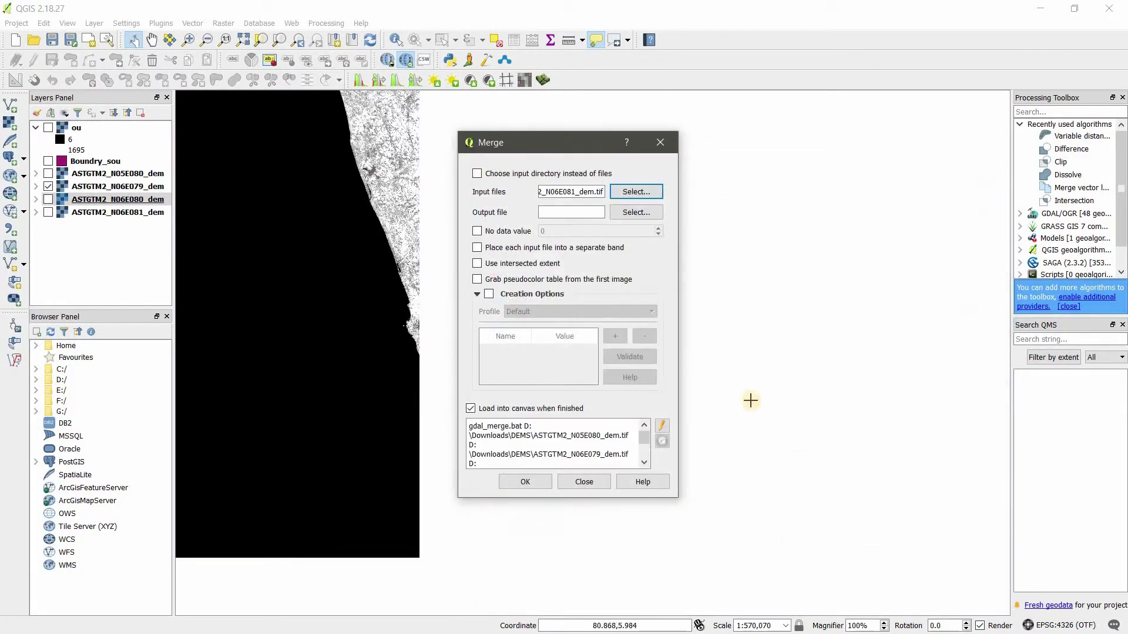
Step: Name the merged output file out_nor.tif in the DEMS folder
click(636, 211)
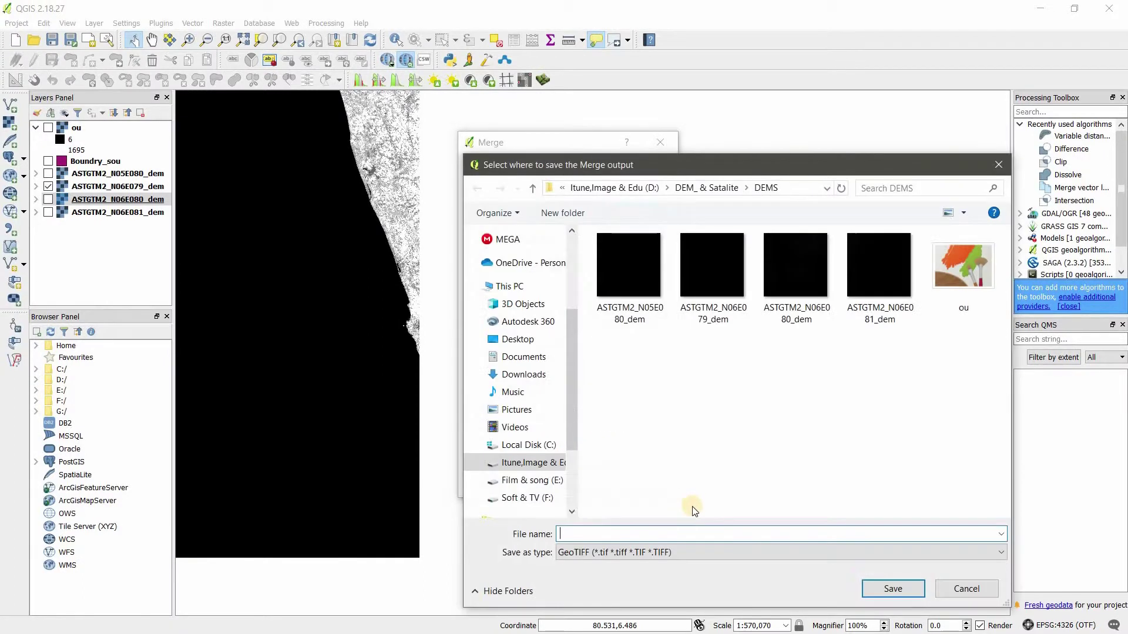
text(out)
text(-)
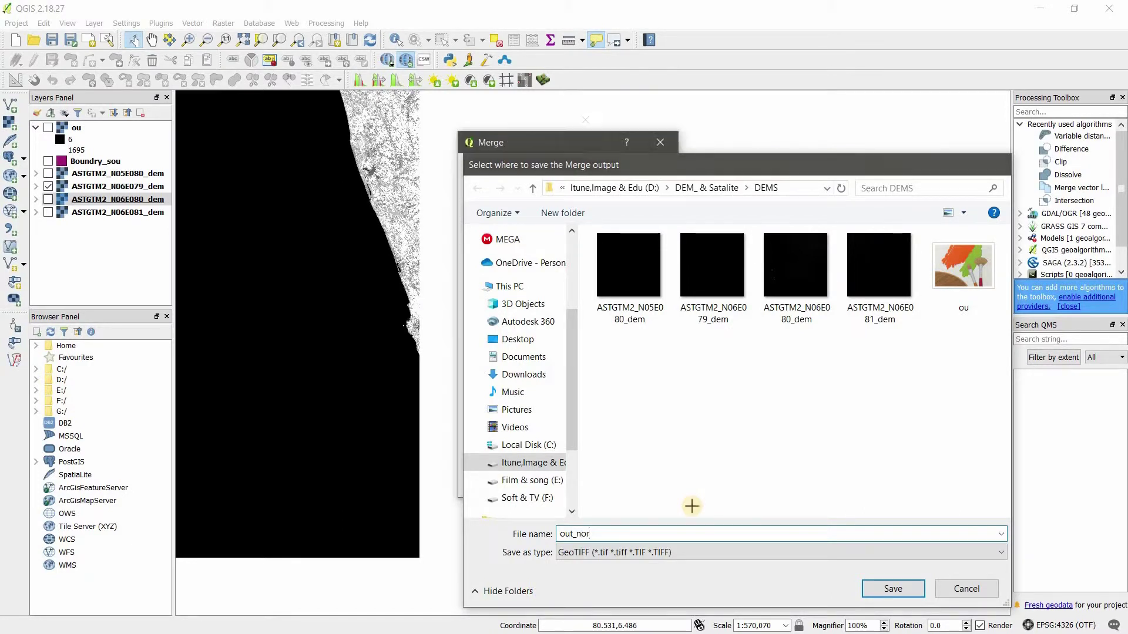
key(Return)
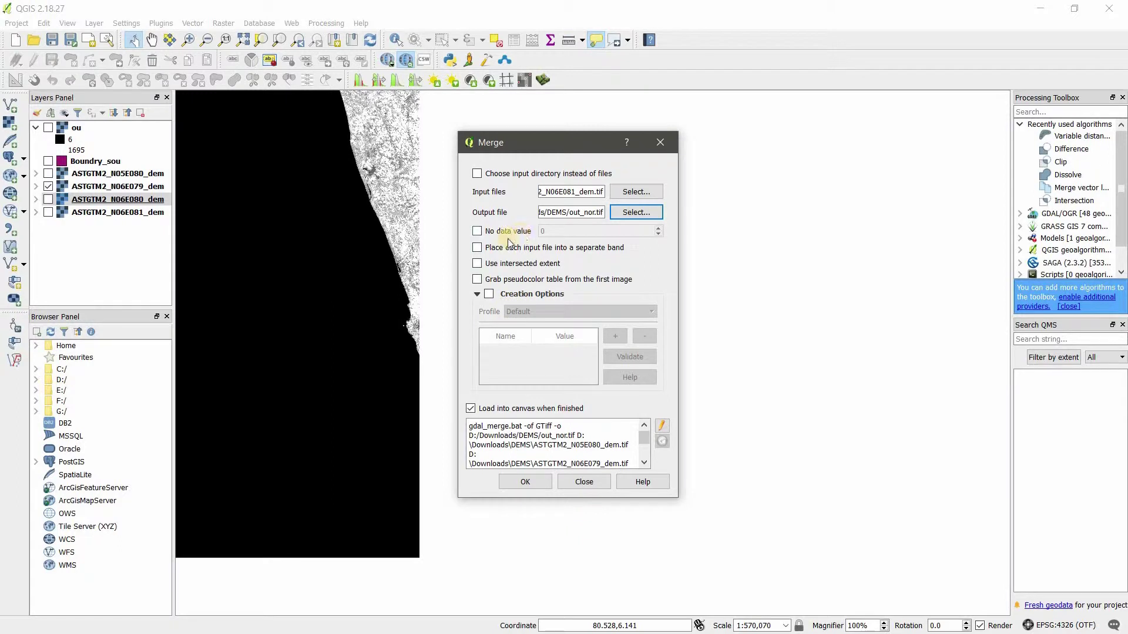
Step: Run the merge with the No data value option left off, creating the out_nor raster
click(476, 231)
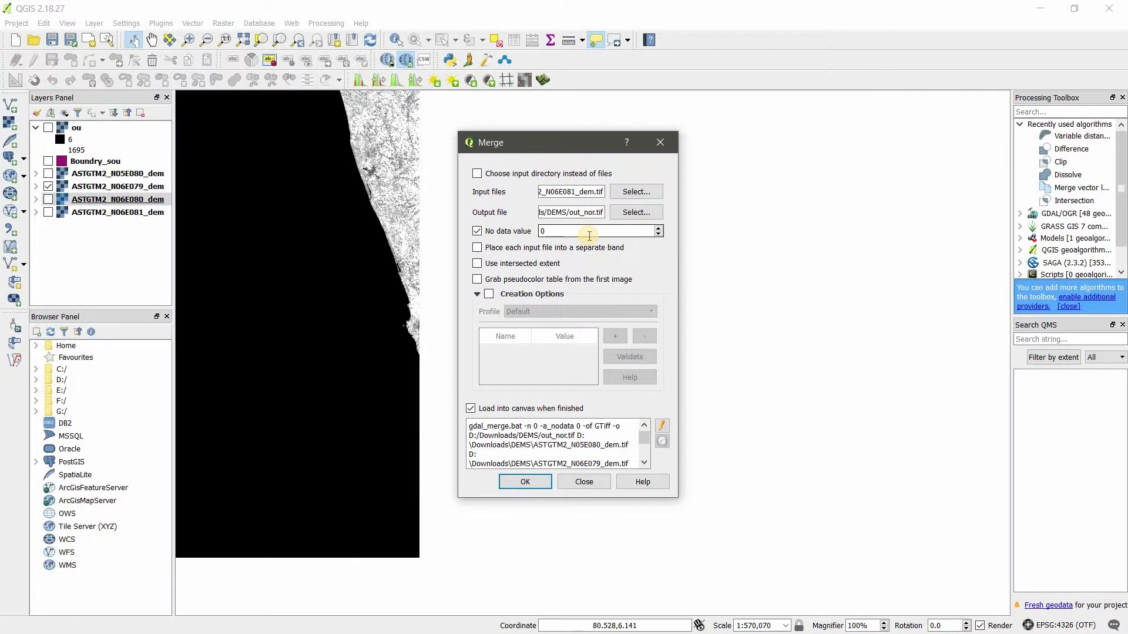
click(477, 231)
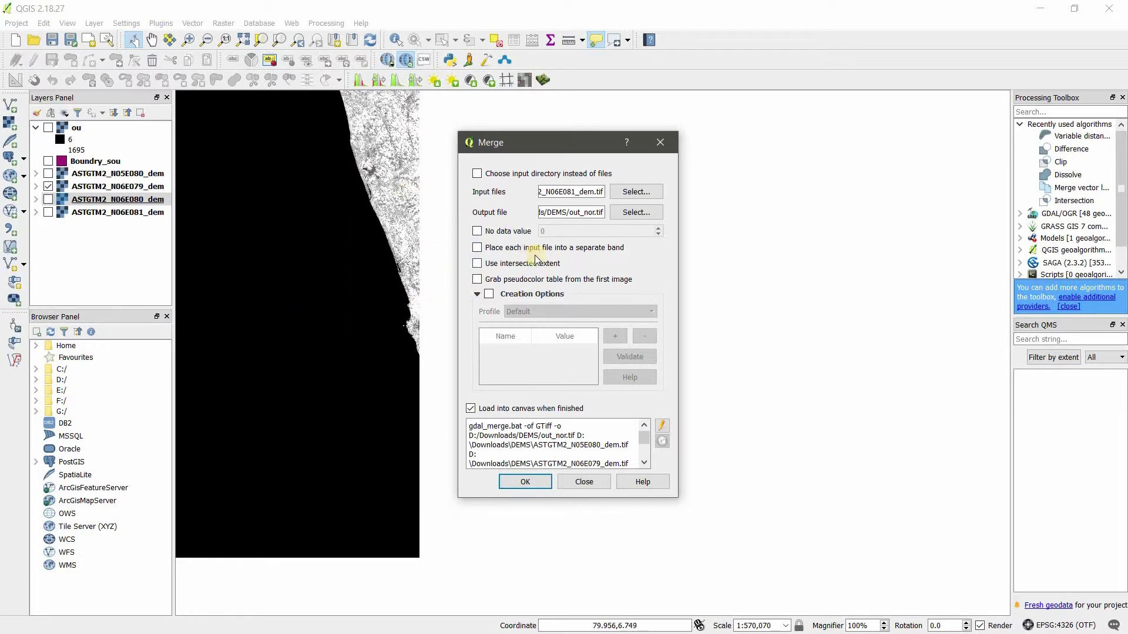
click(530, 482)
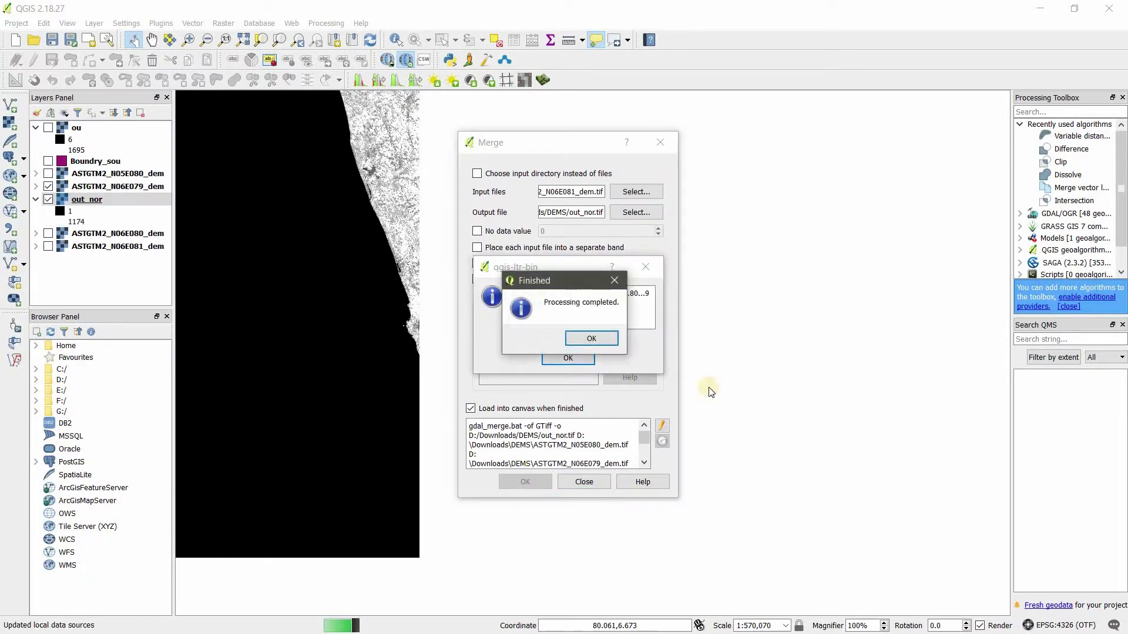
Step: Dismiss the merge completion messages and close the Merge tool
click(592, 339)
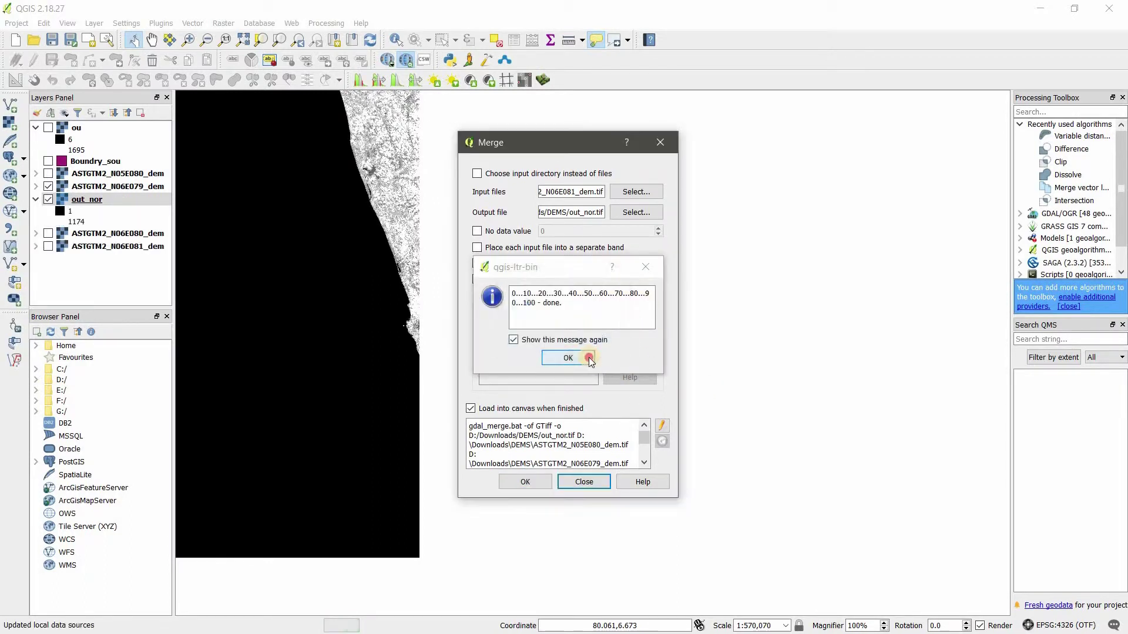
click(583, 357)
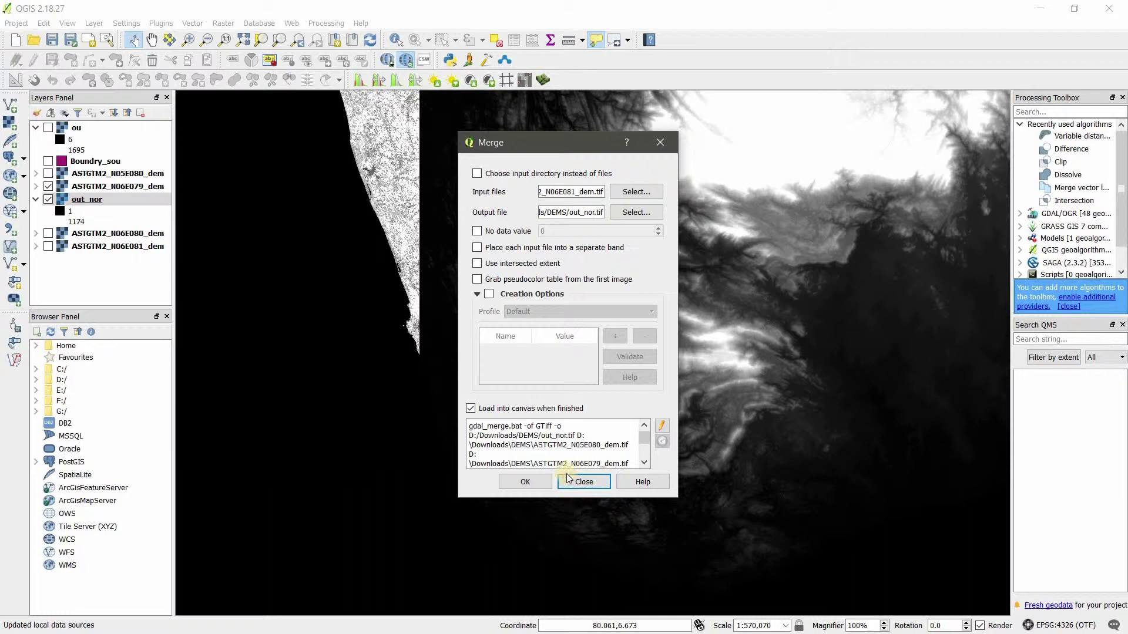
click(587, 482)
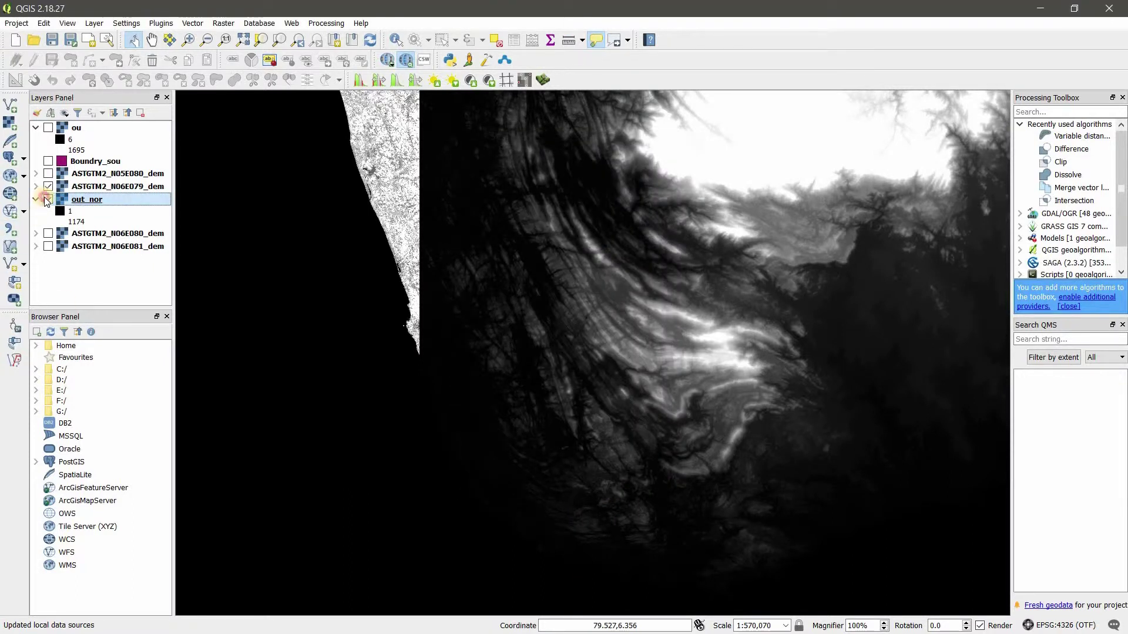
Step: Show the ou raster in place of out_nor and N06E079, zoomed in about 2x
click(45, 197)
click(47, 187)
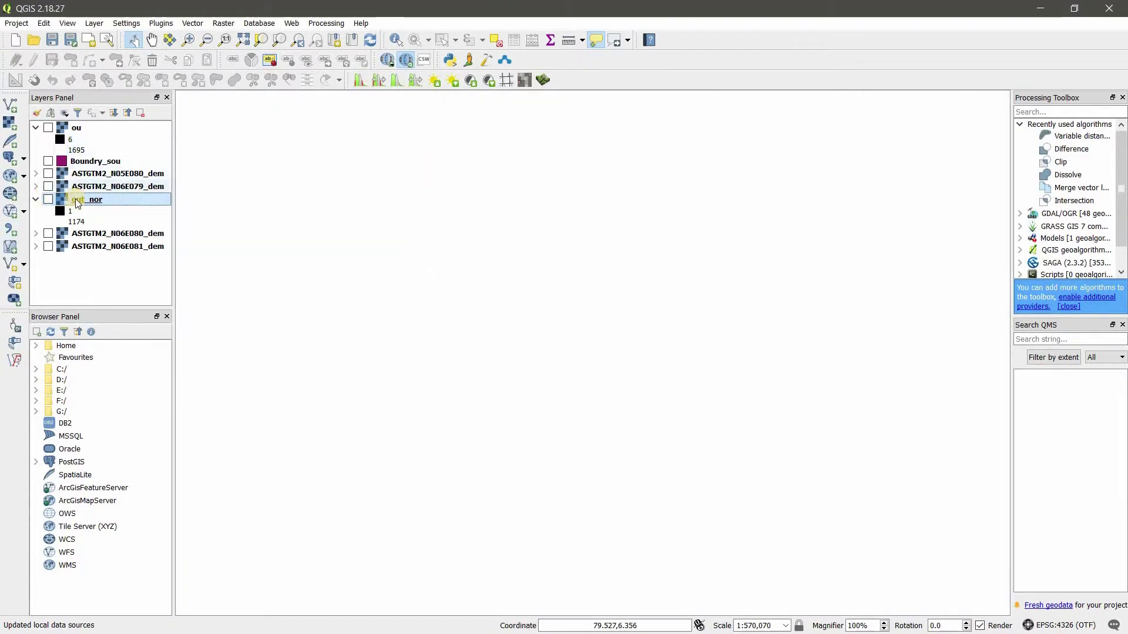
click(48, 199)
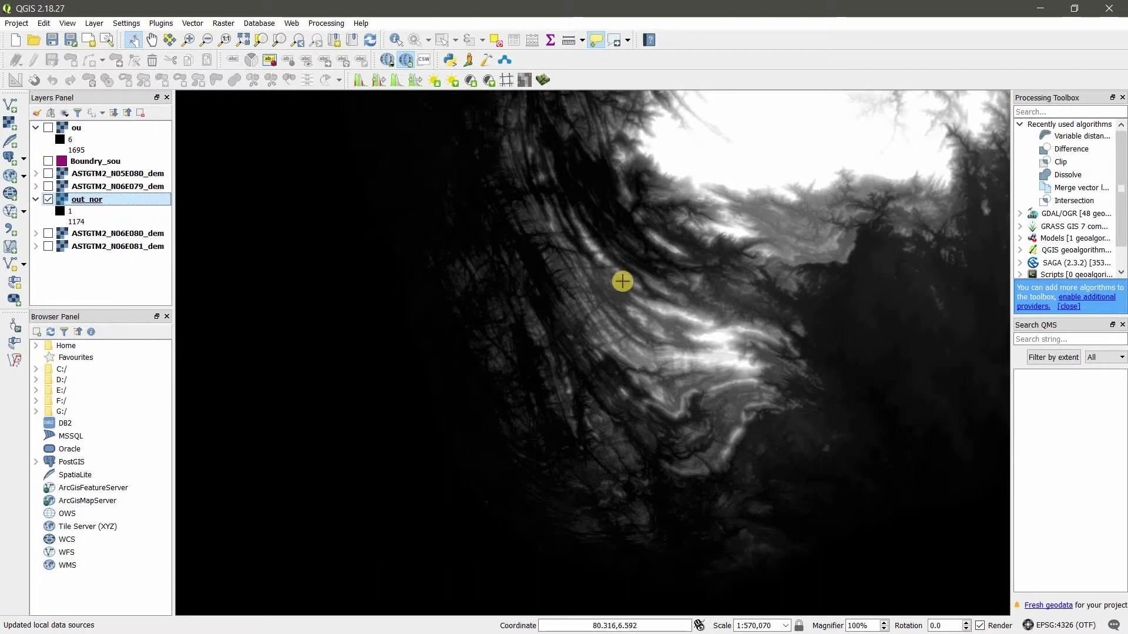
scroll(632, 284, down, 2)
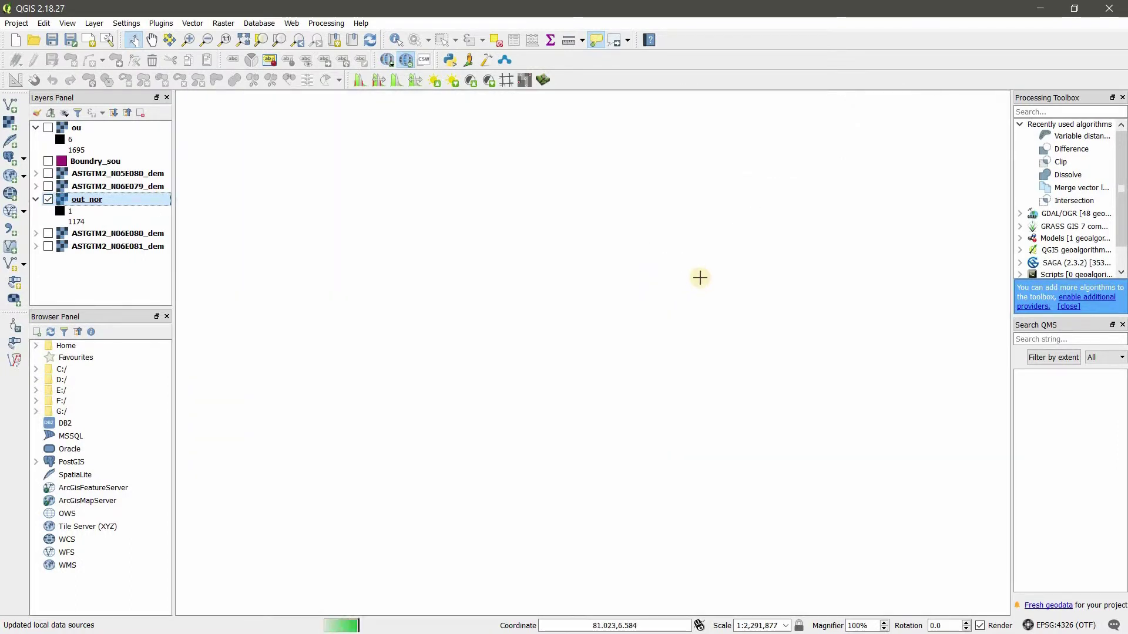
drag(673, 274, 584, 236)
scroll(563, 279, up, 1)
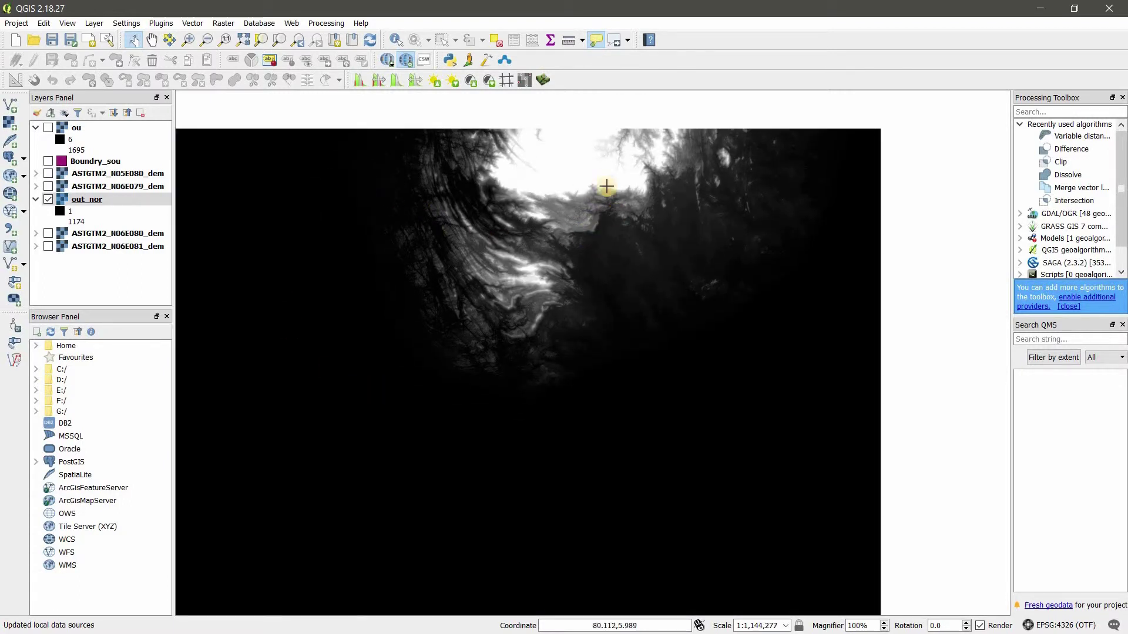
scroll(449, 294, down, 1)
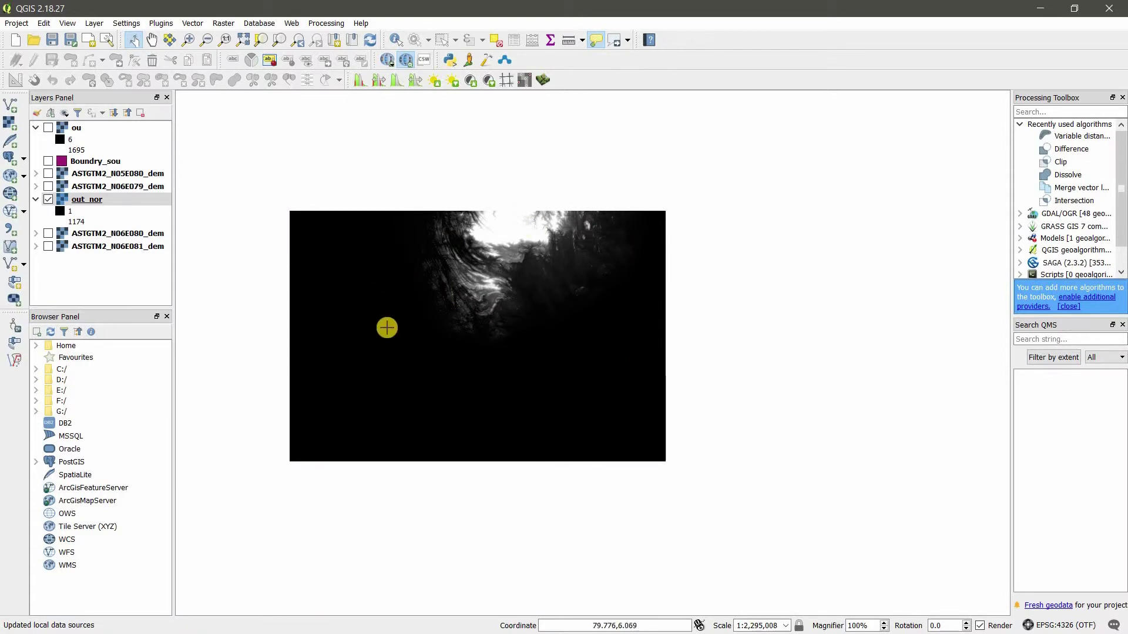
scroll(388, 328, up, 1)
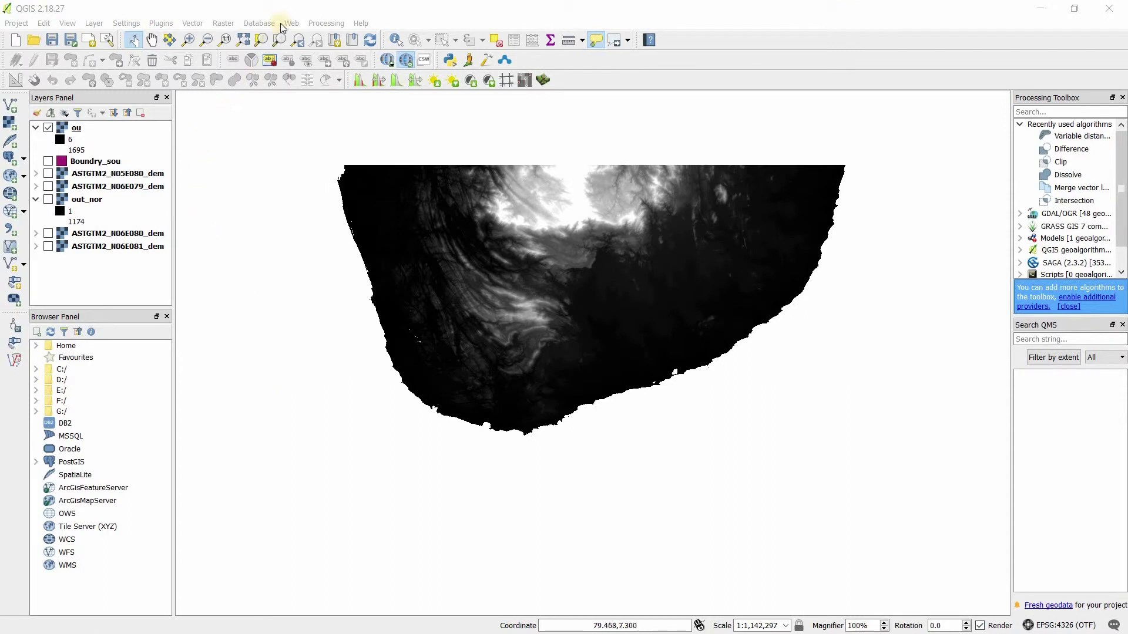
Step: Open Raster > Extraction > Clipper and choose ou as the input raster
click(255, 22)
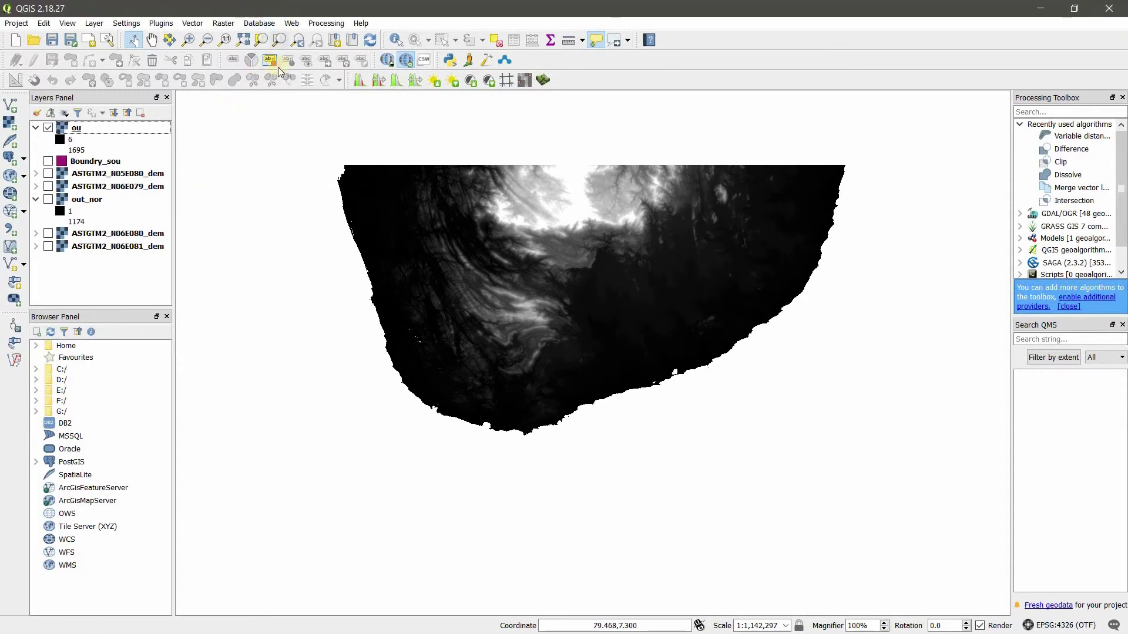
click(224, 26)
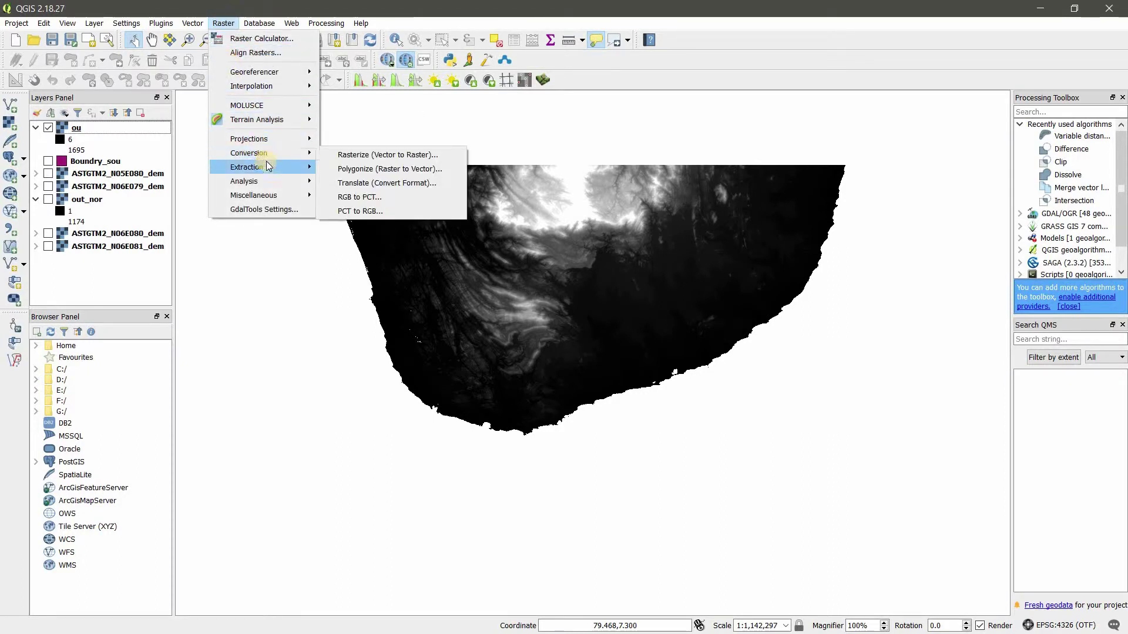
mouse_move(267, 166)
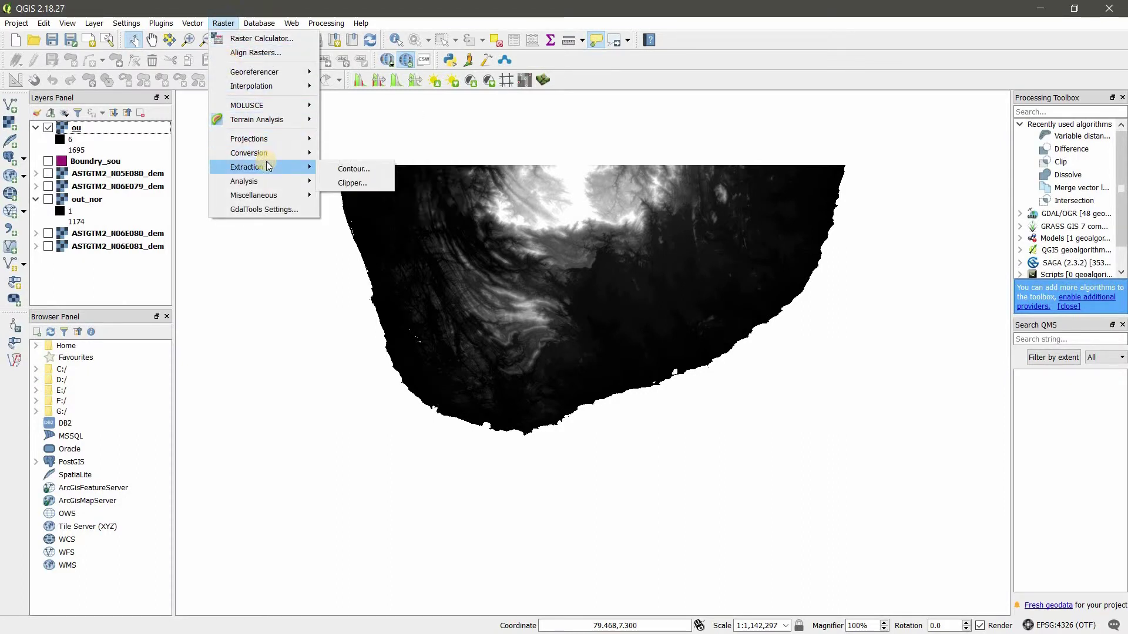
click(357, 185)
drag(597, 128, 838, 131)
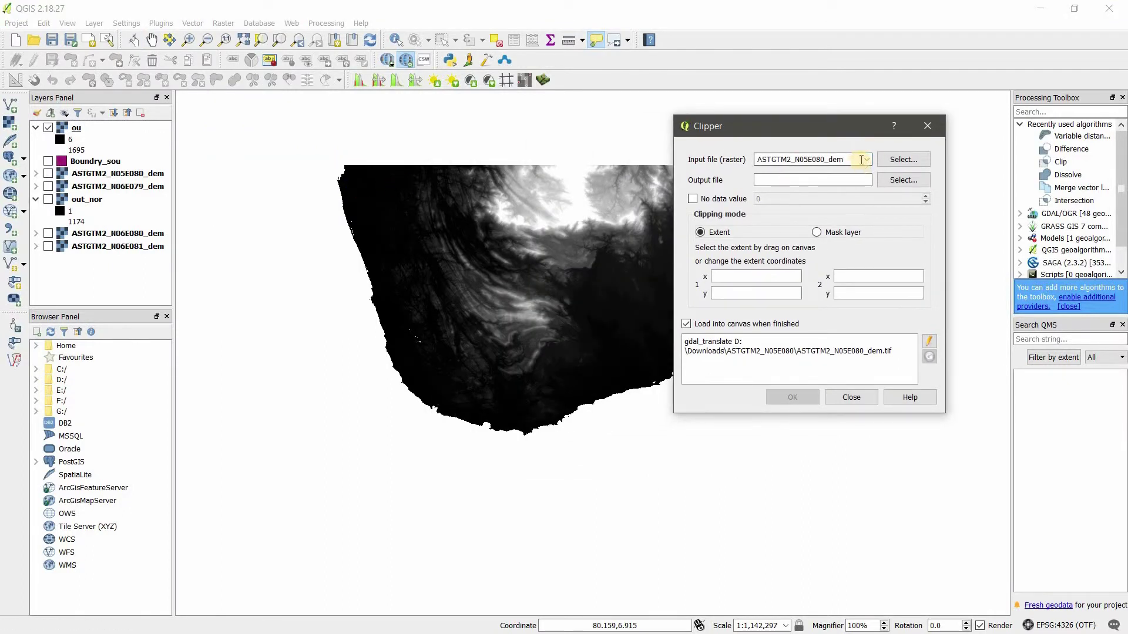
click(867, 160)
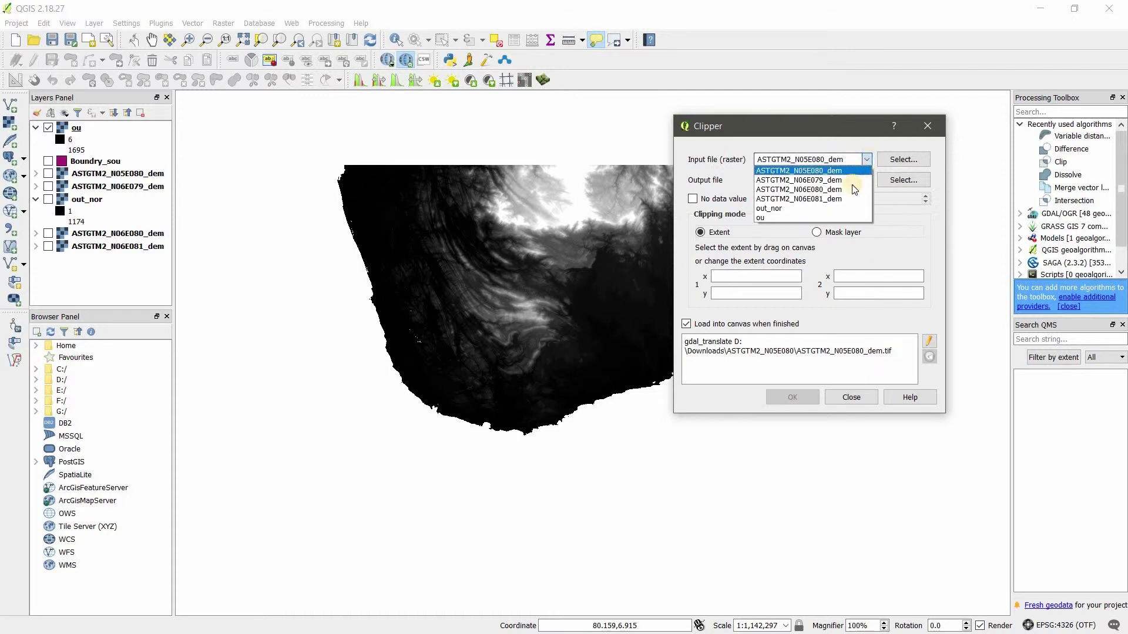
click(819, 218)
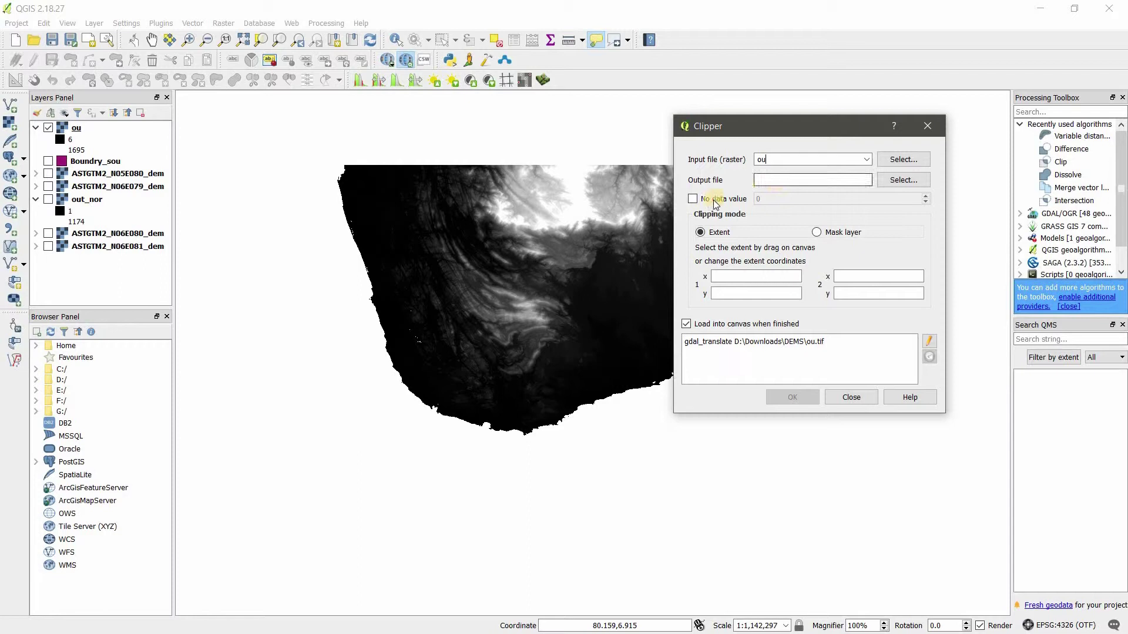
Step: Save the clip output as out_clip.tif in the DEMS folder
click(916, 180)
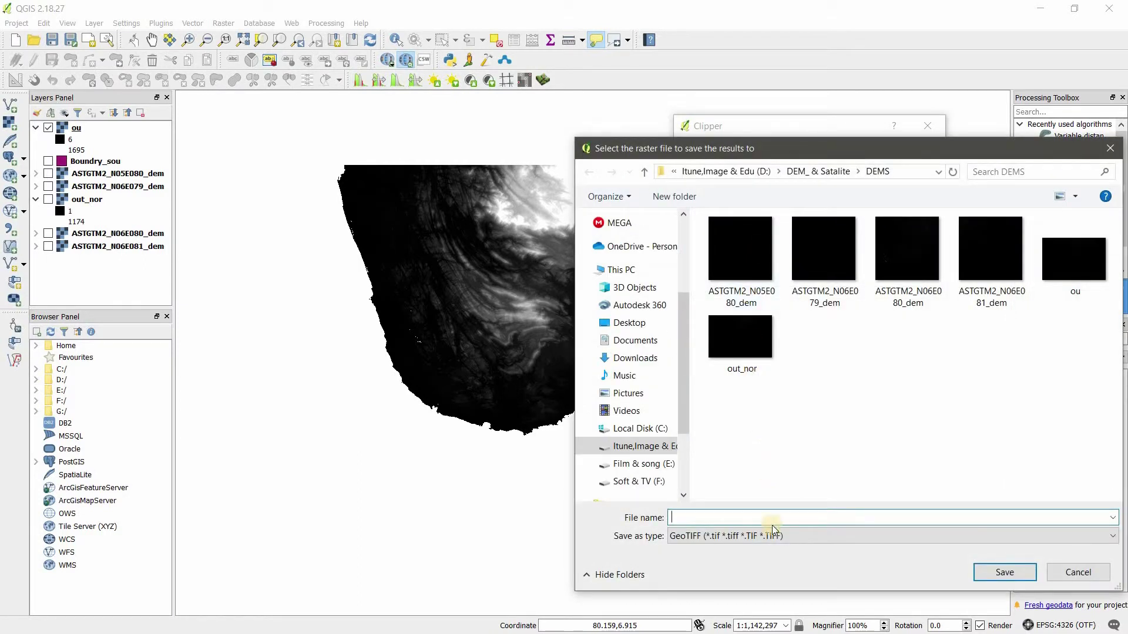
text(out)
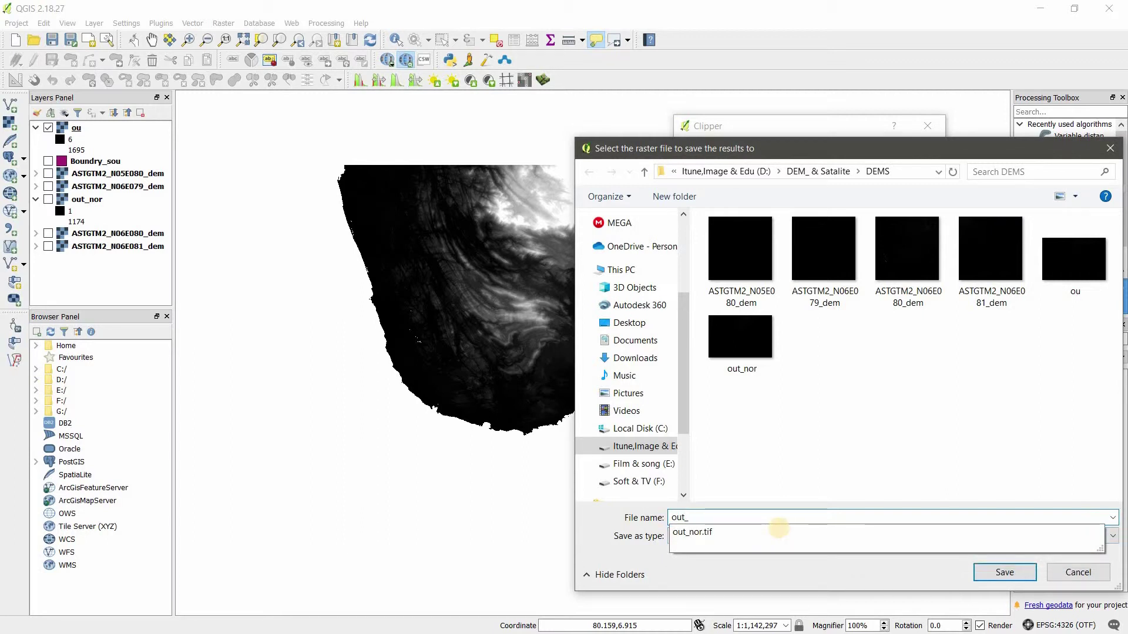
text(_clip)
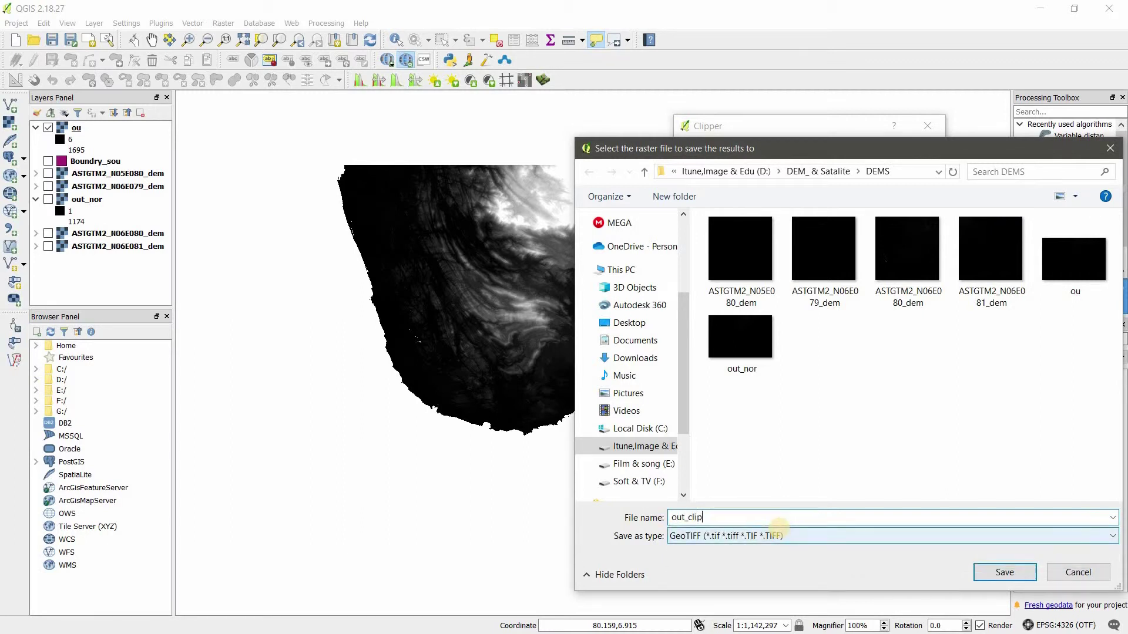
click(1000, 571)
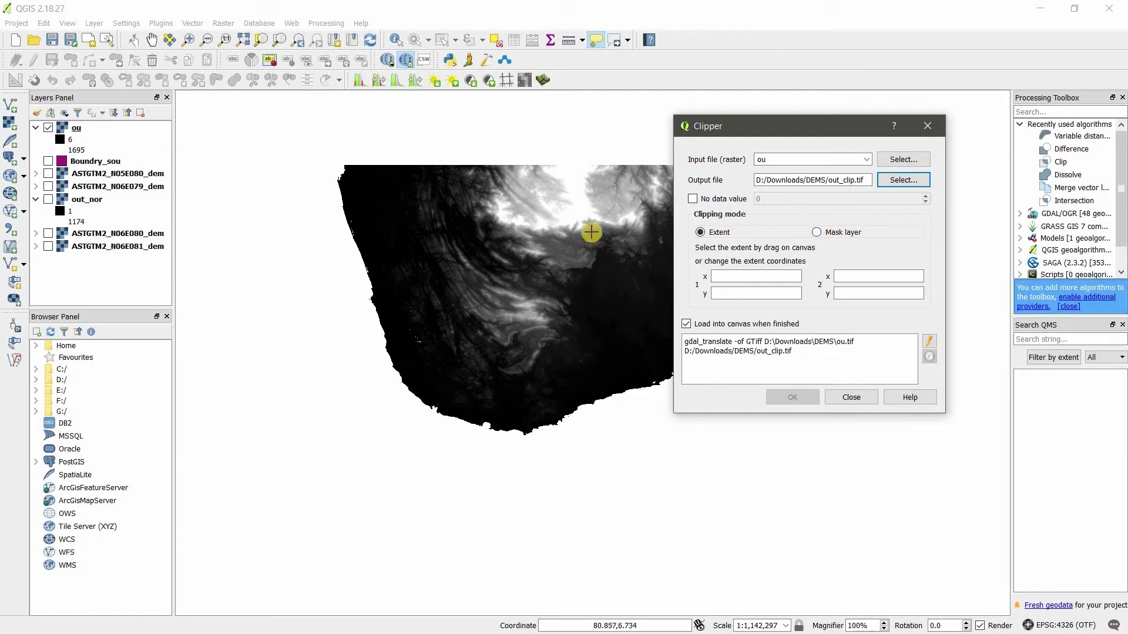
Step: Switch Clipping mode to Mask layer with Boundry_sou, moving Boundry_sou to the top of the layers
drag(458, 224, 541, 312)
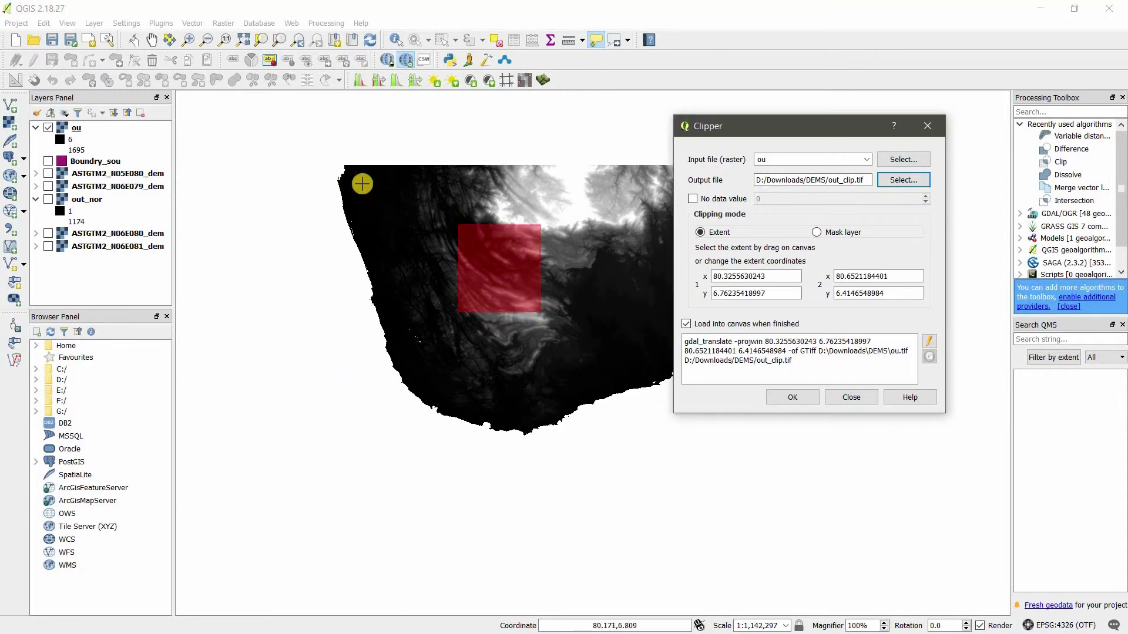
drag(365, 186, 423, 271)
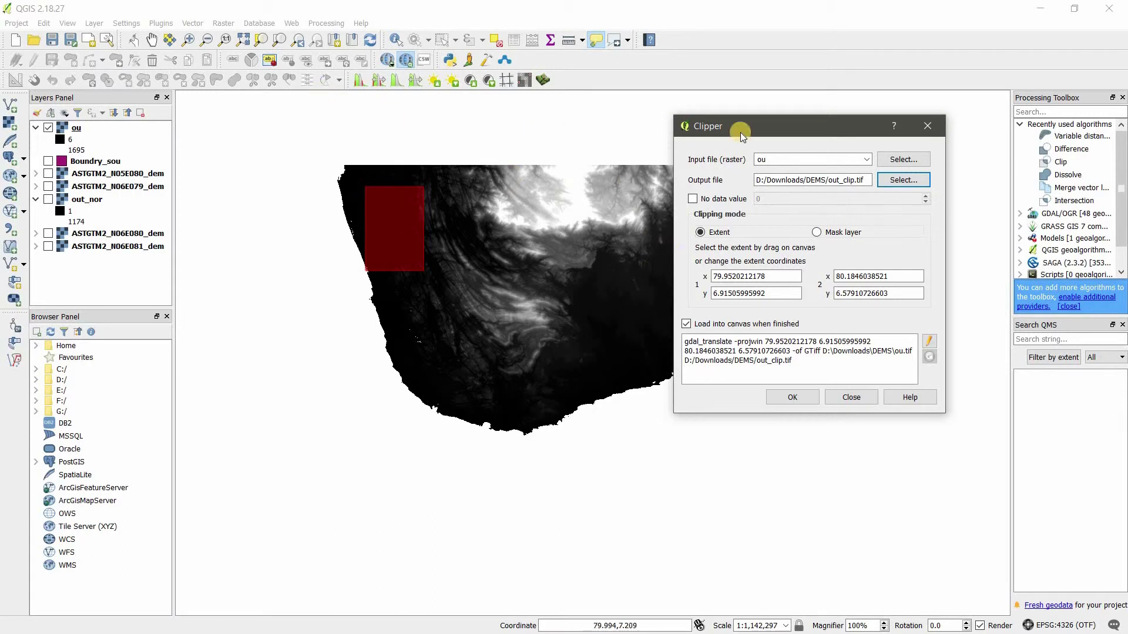
click(815, 234)
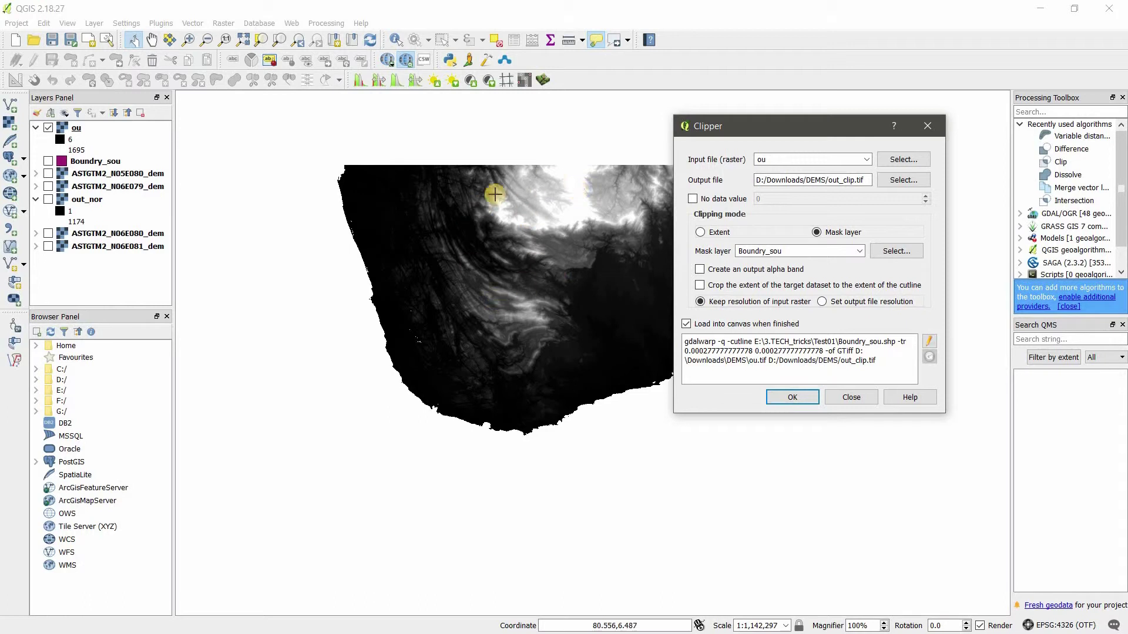
click(47, 161)
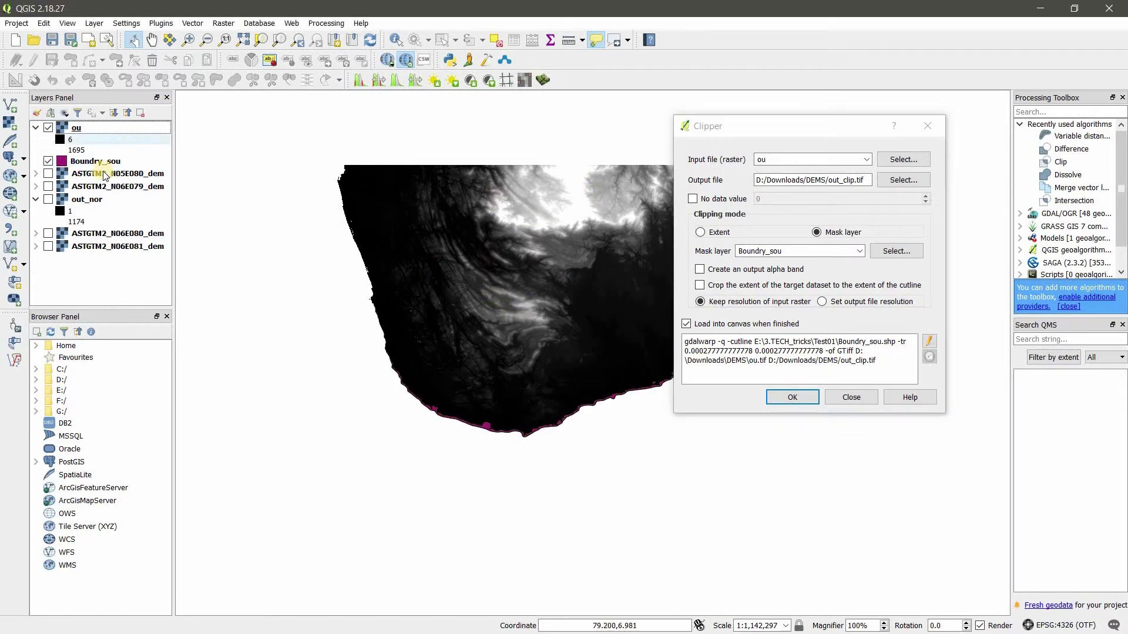
drag(102, 162, 97, 124)
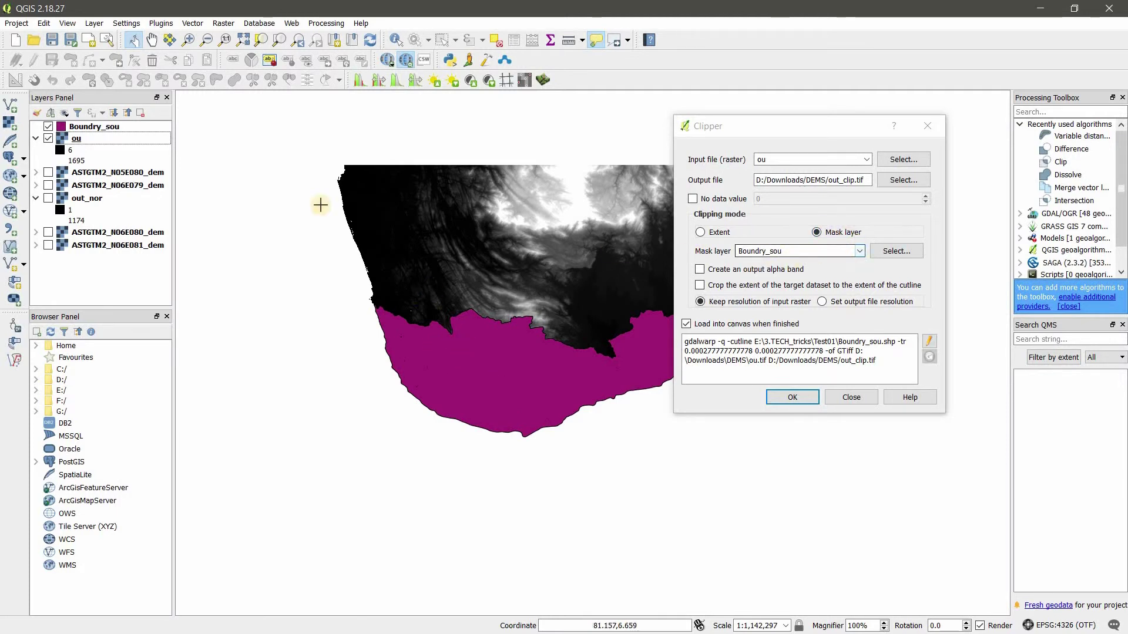
Step: Hide Boundry_sou, return to Extent mode, draw a rectangle over the raster's centre, and run the clip
click(48, 127)
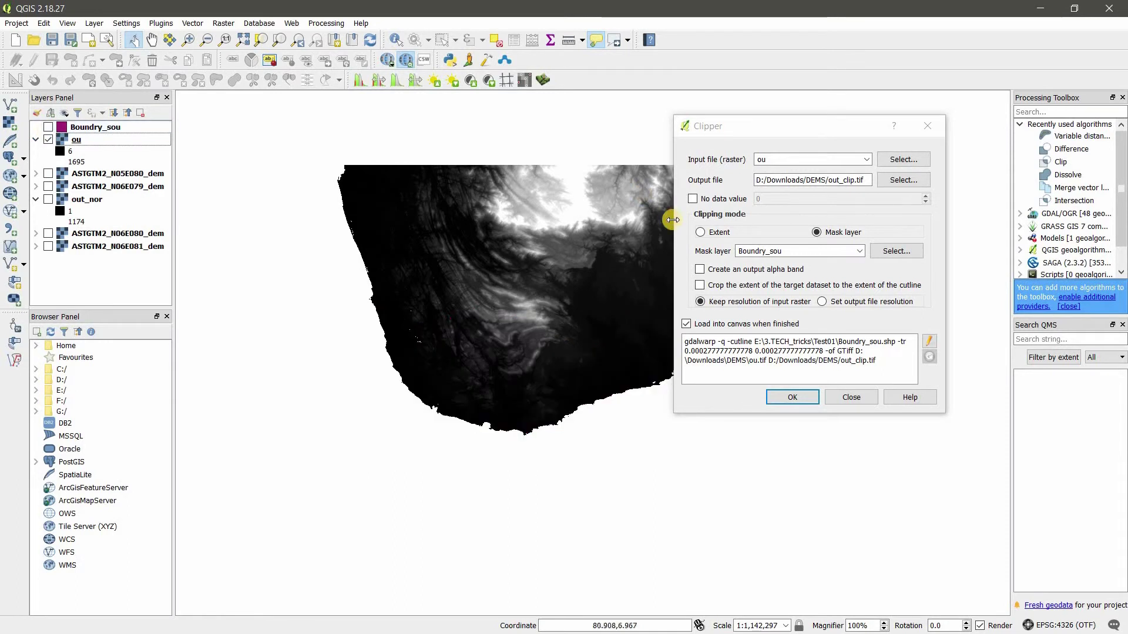
click(700, 232)
drag(449, 204, 601, 299)
drag(616, 341, 627, 366)
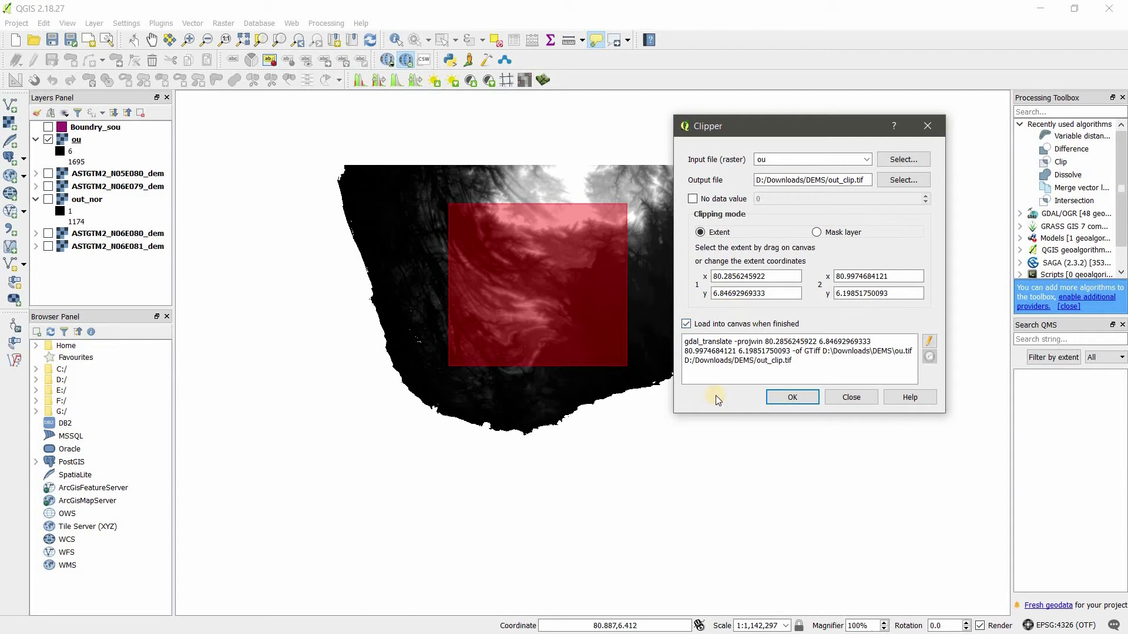
click(780, 396)
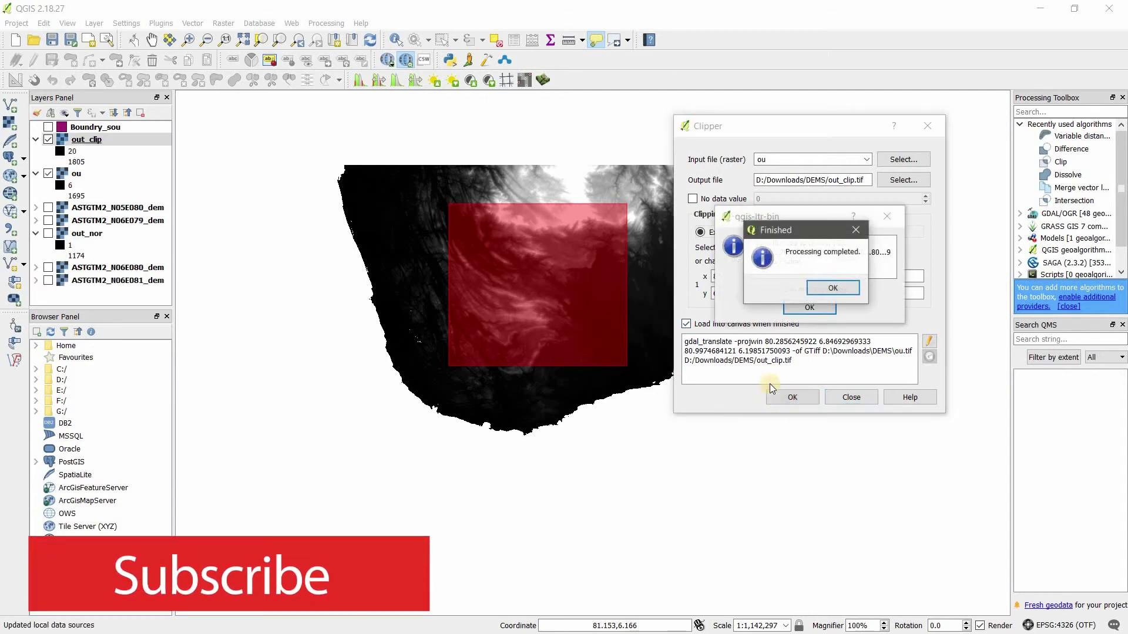
Step: Dismiss the Finished messages, close the Clipper, and uncheck ou so only out_clip shows
click(833, 288)
click(805, 306)
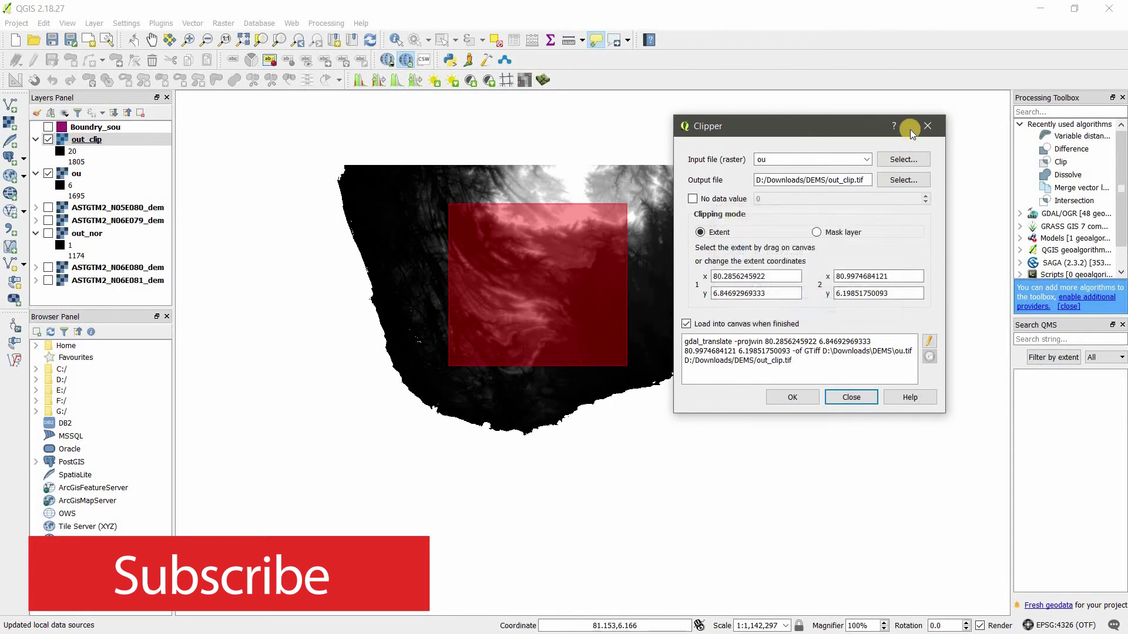
click(932, 125)
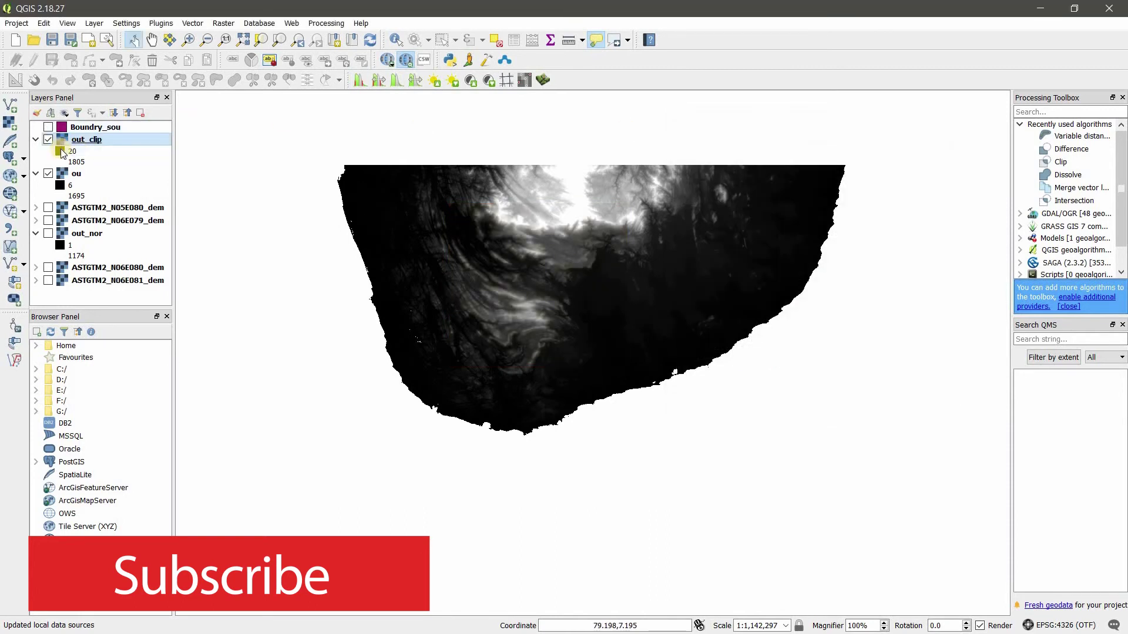
click(64, 151)
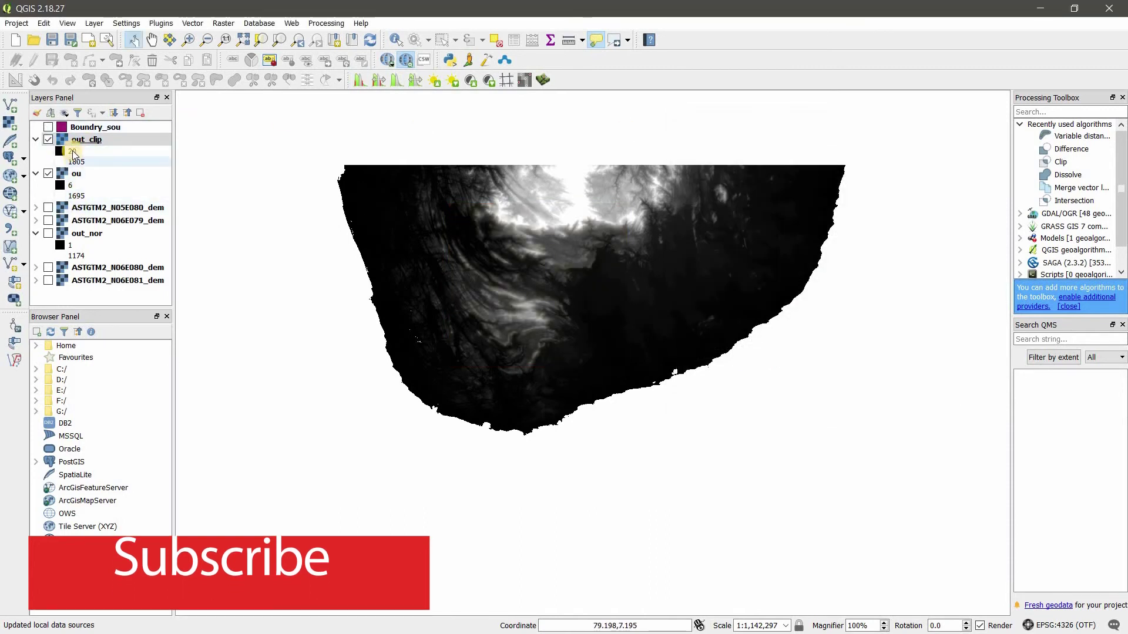
click(48, 173)
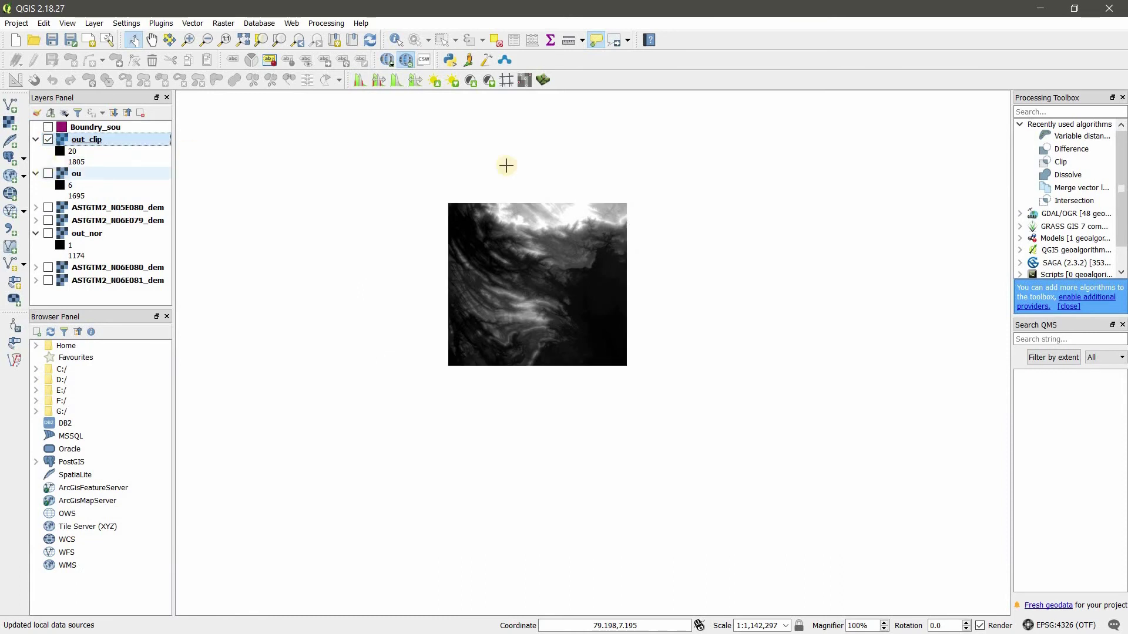